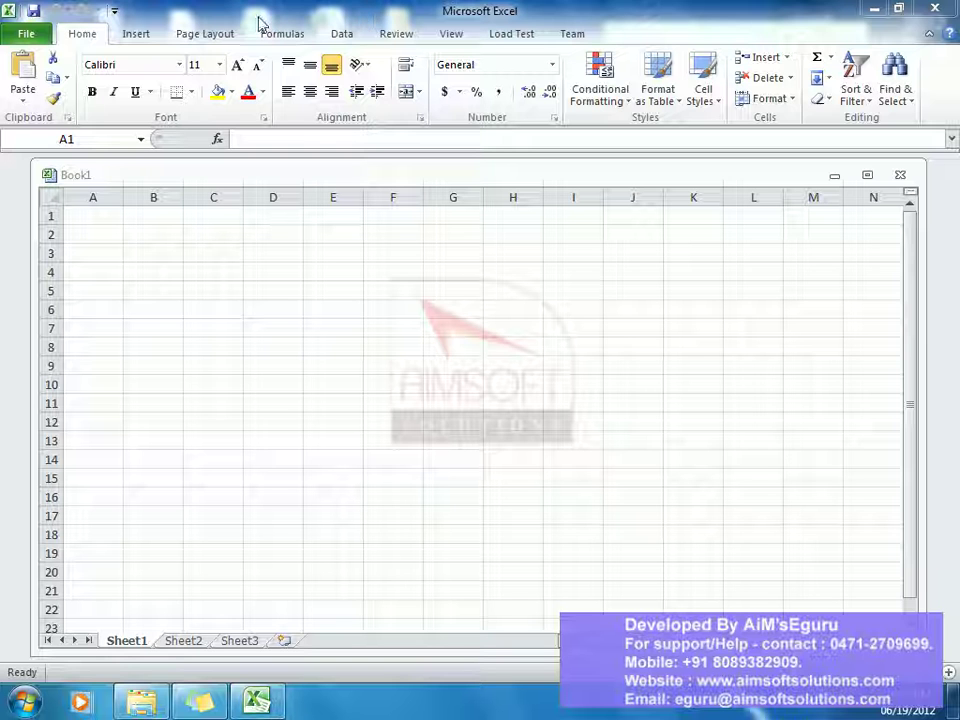
# Bring up the Book1 window's system menu, then dismiss it without choosing an option
pyautogui.click(12, 11)
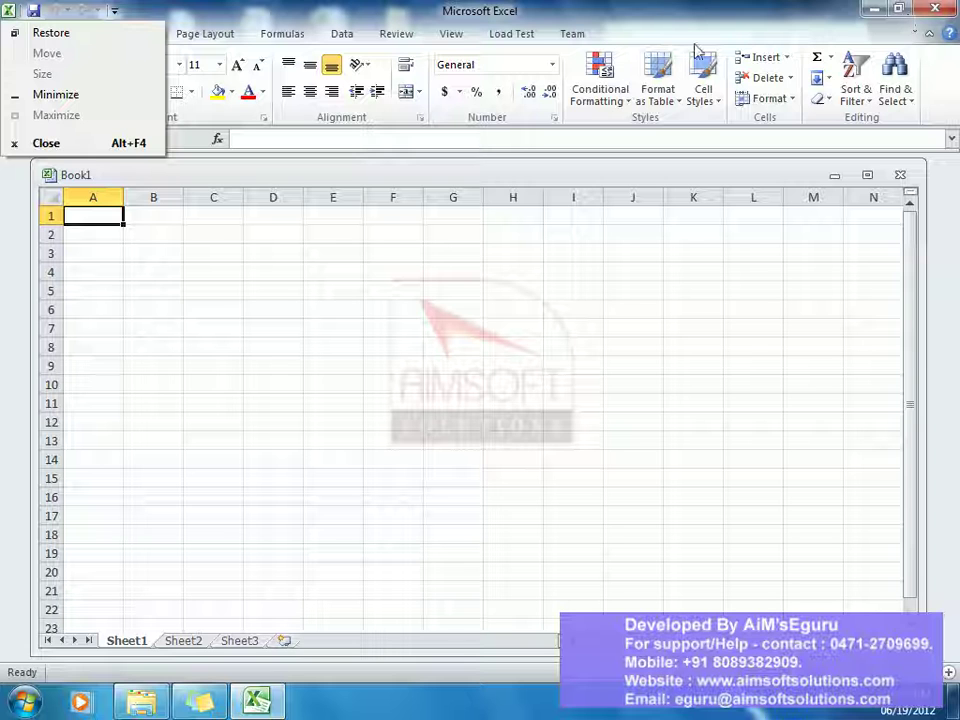
pyautogui.click(669, 20)
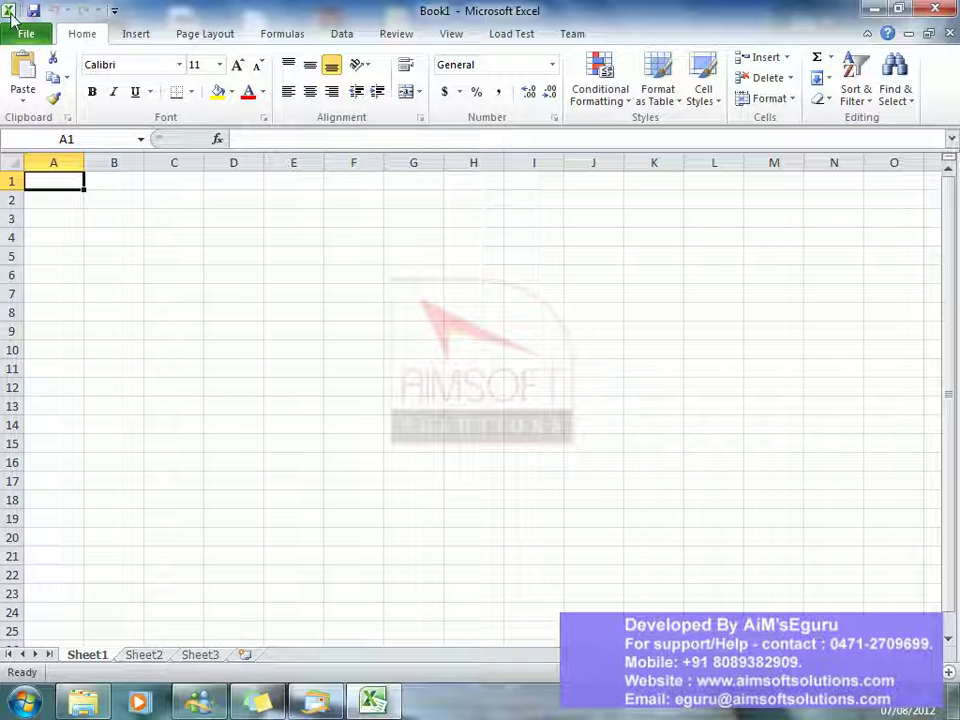
pyautogui.click(9, 11)
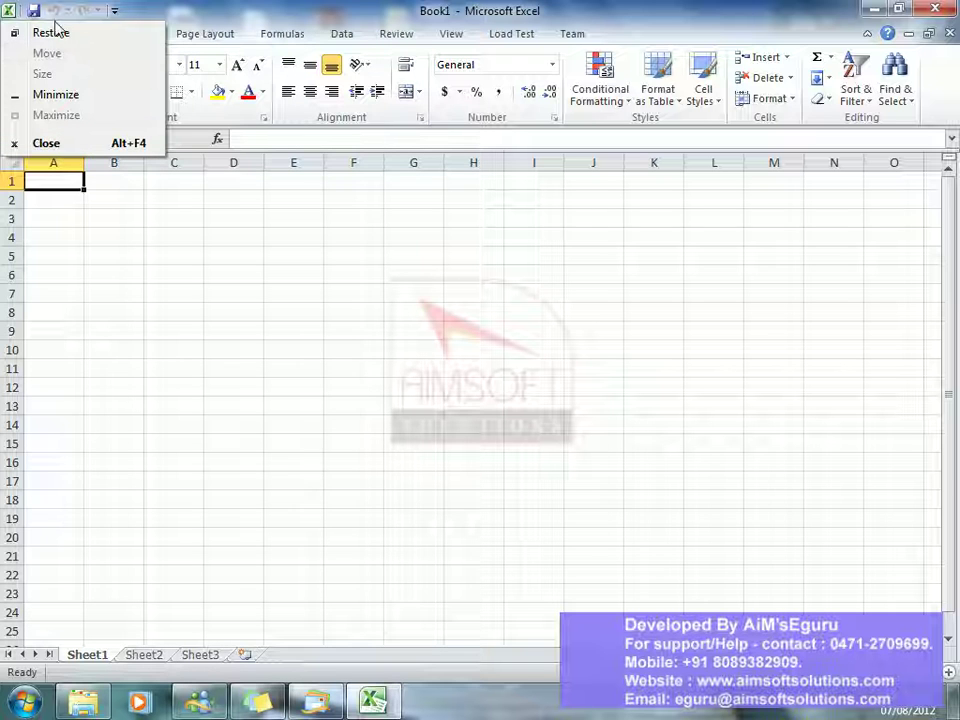
pyautogui.click(127, 14)
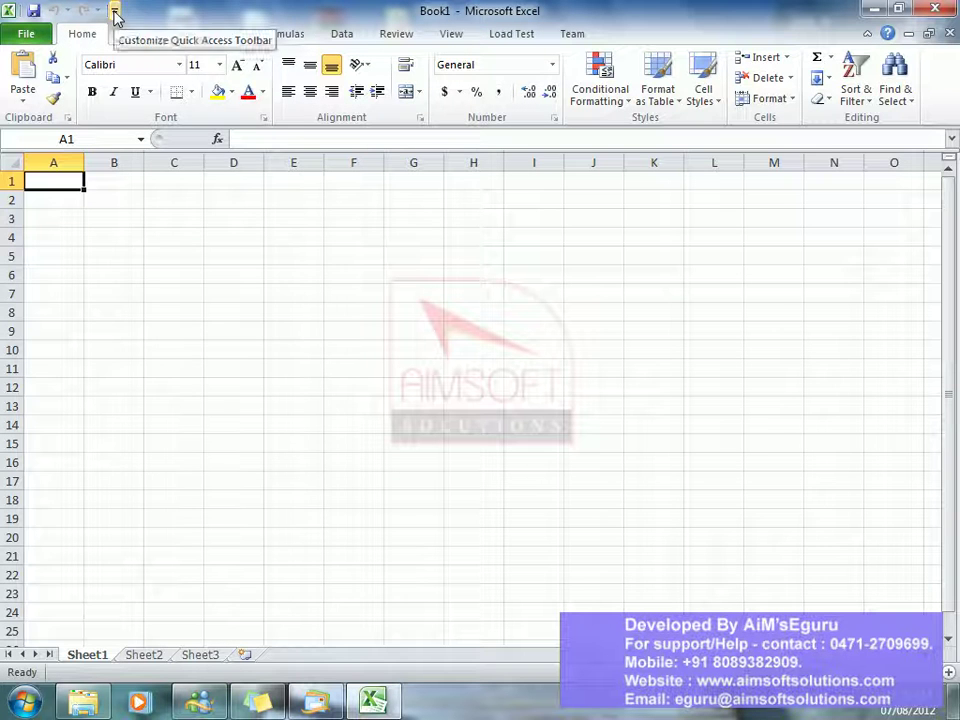
pyautogui.click(115, 12)
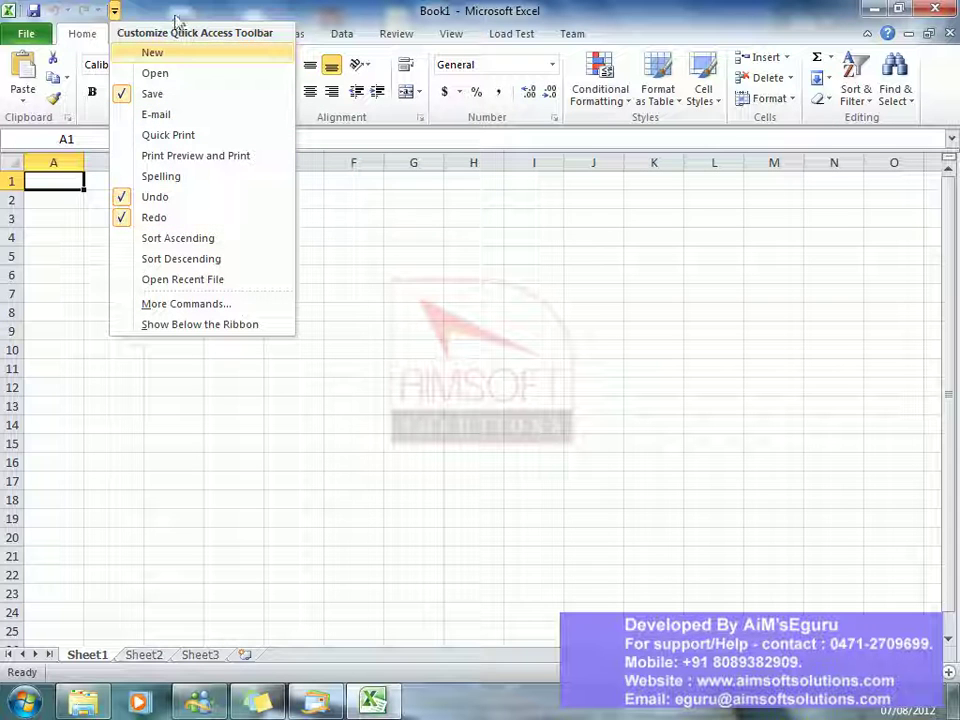
pyautogui.click(175, 10)
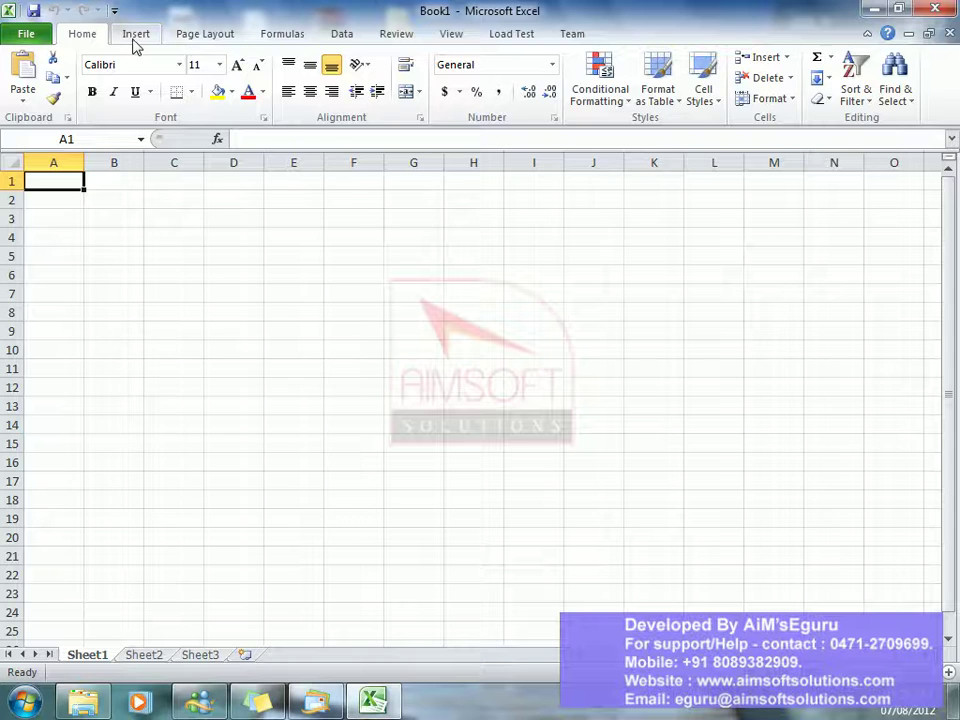
pyautogui.click(186, 40)
pyautogui.click(265, 35)
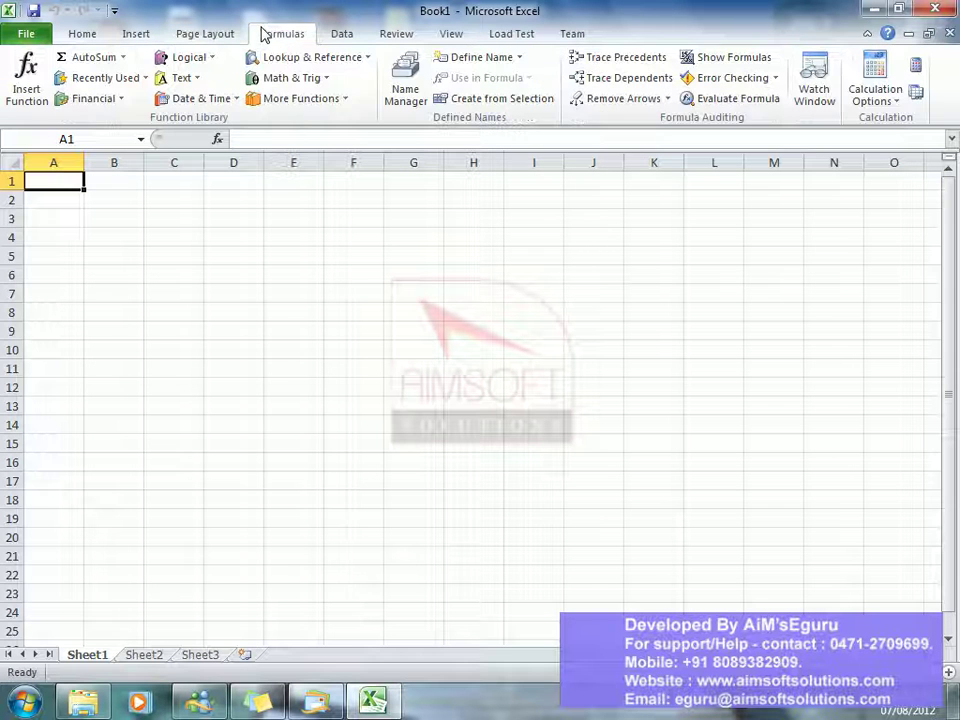
pyautogui.click(338, 37)
pyautogui.click(398, 36)
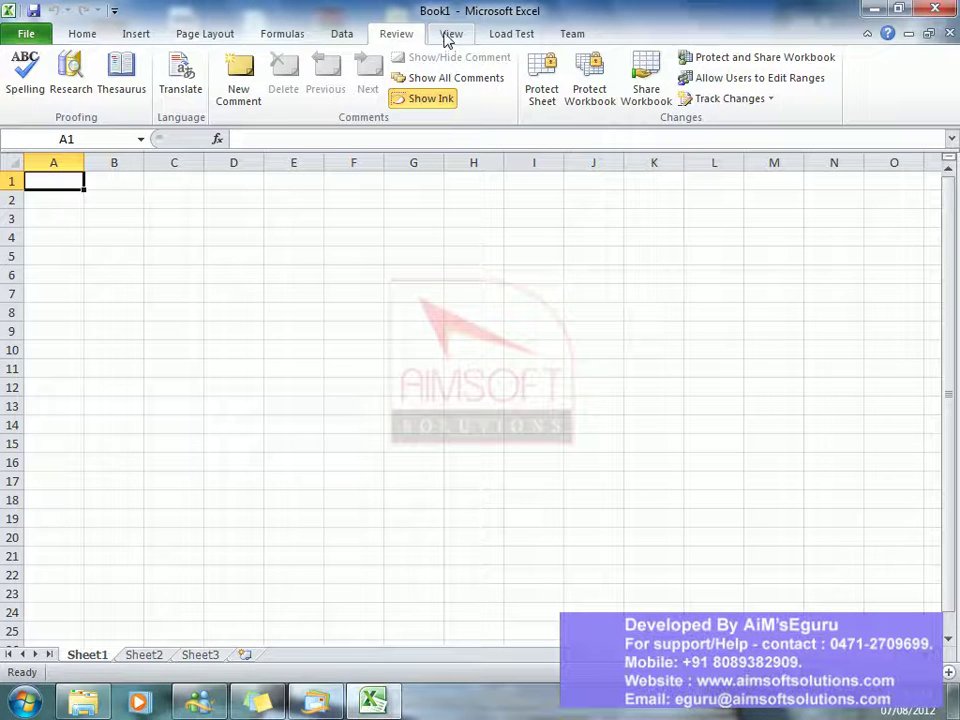
pyautogui.click(450, 34)
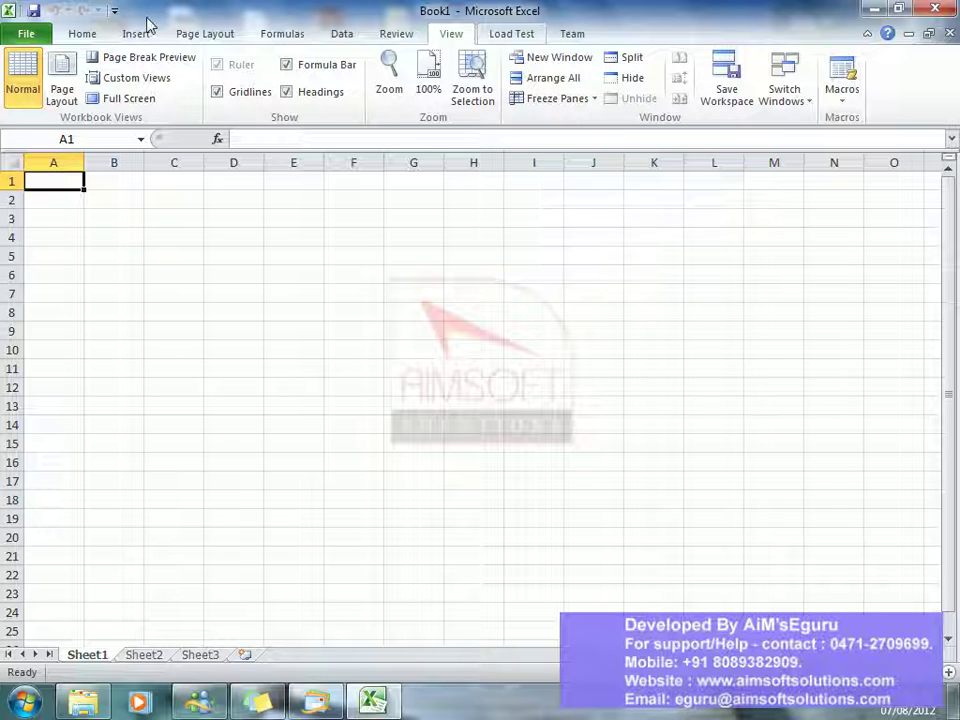
pyautogui.click(132, 30)
pyautogui.click(75, 34)
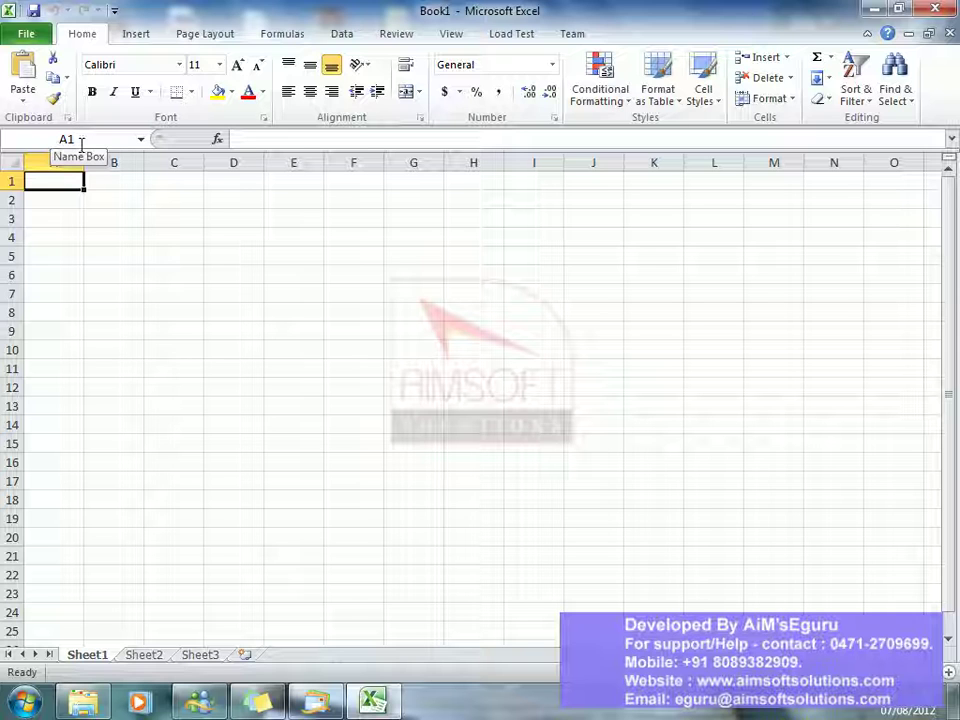
pyautogui.click(231, 183)
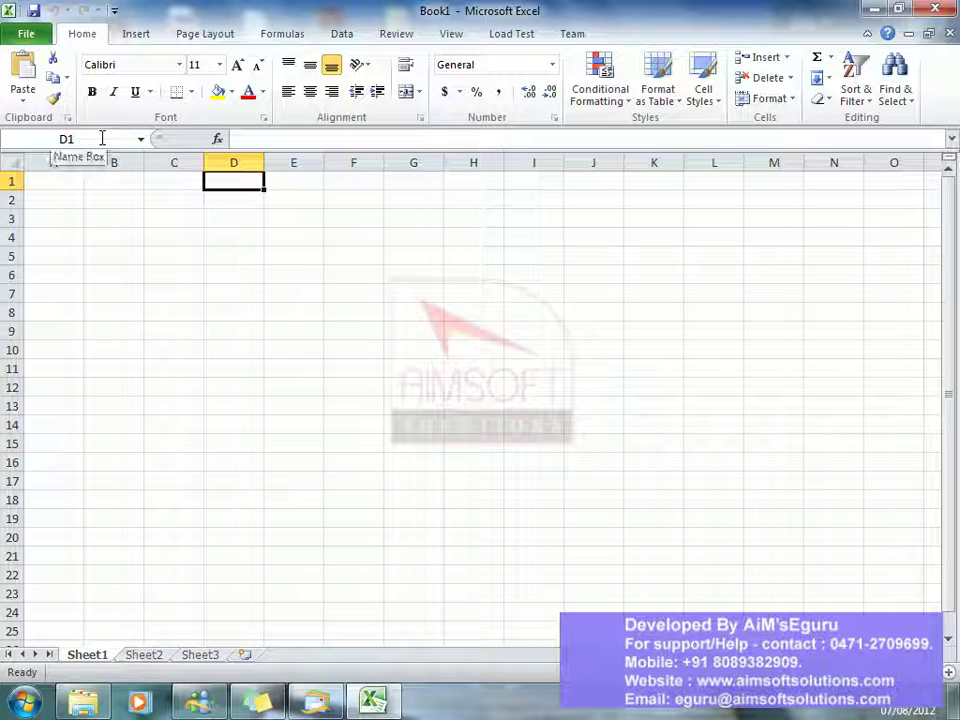
pyautogui.click(363, 275)
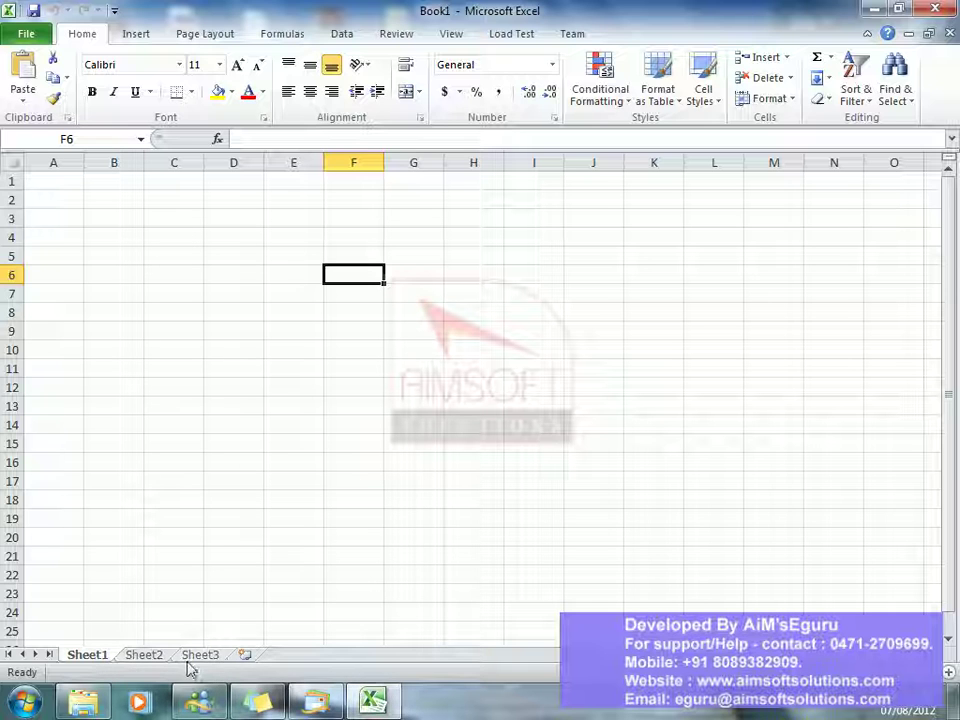
pyautogui.click(105, 214)
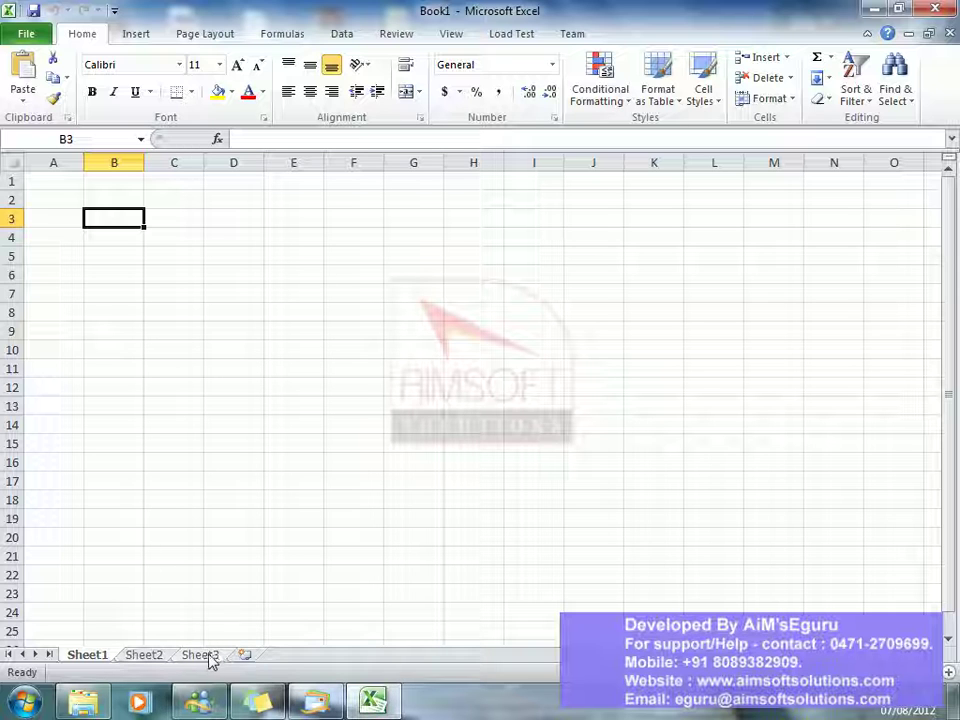
pyautogui.click(150, 660)
pyautogui.click(199, 660)
pyautogui.click(152, 660)
pyautogui.click(105, 660)
pyautogui.click(156, 662)
pyautogui.click(200, 660)
pyautogui.click(152, 660)
pyautogui.click(97, 656)
# Enter 12 in D2 and 4 in F2, then start a formula with = in H4
pyautogui.click(237, 200)
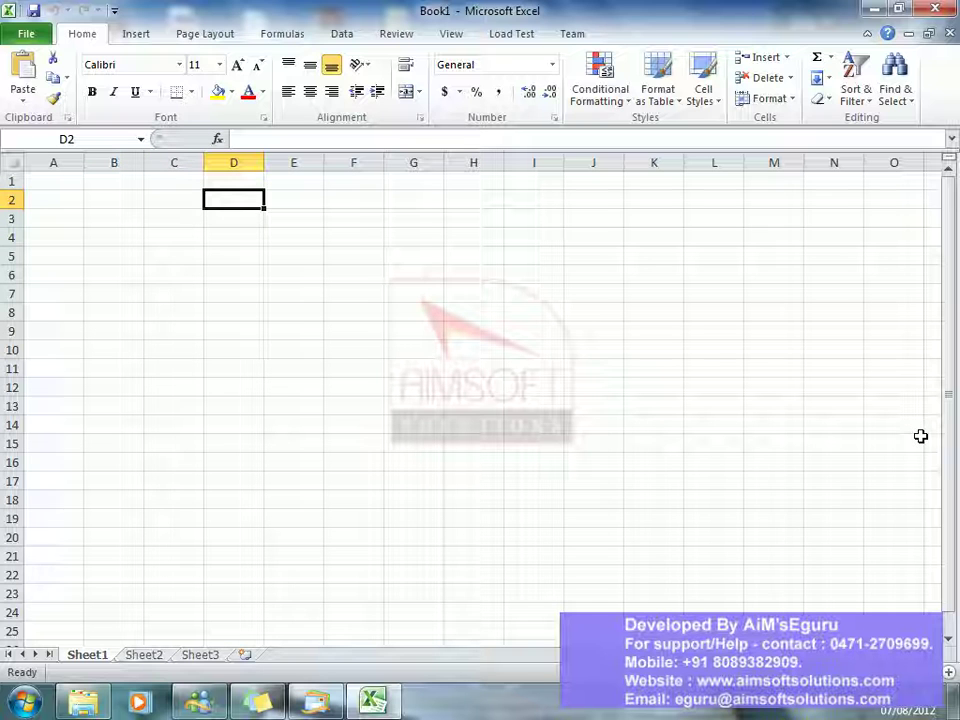
pyautogui.write('12')
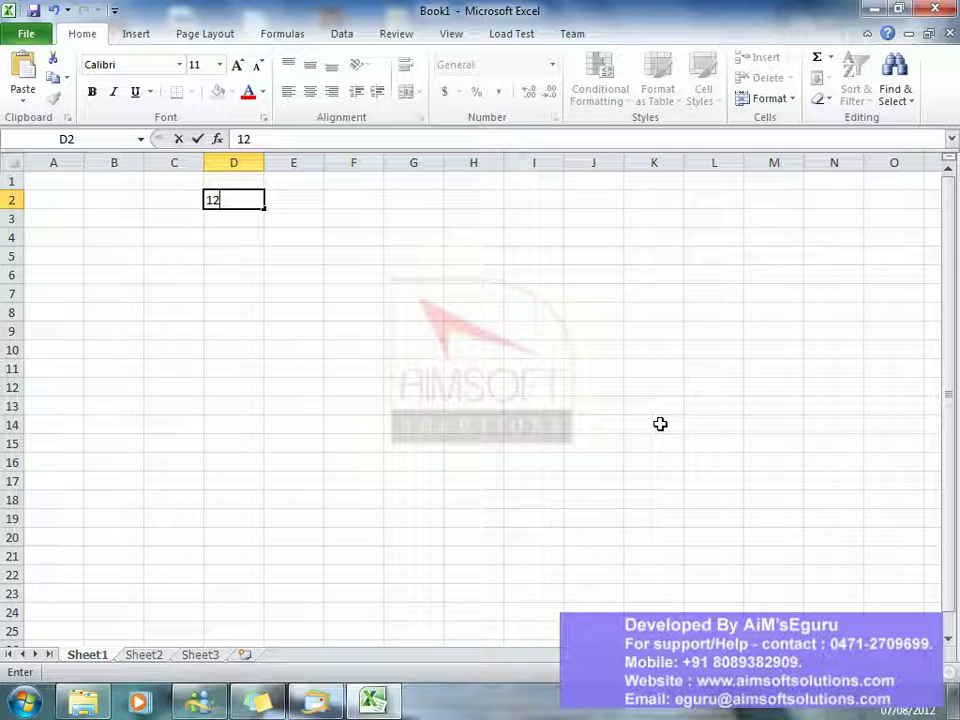
pyautogui.click(357, 210)
pyautogui.write('4')
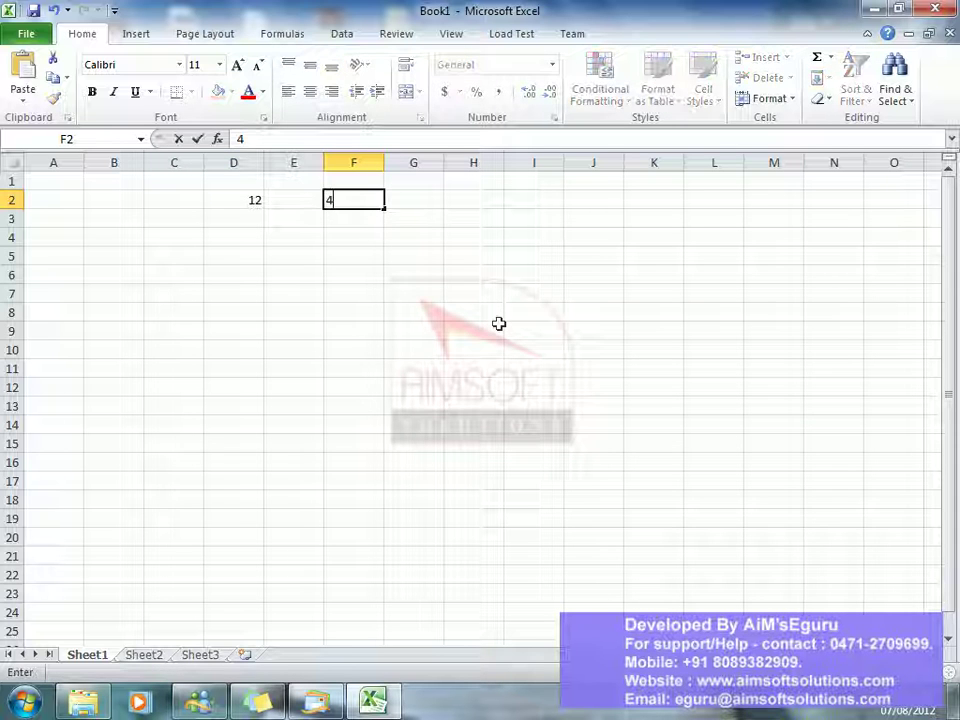
pyautogui.click(410, 249)
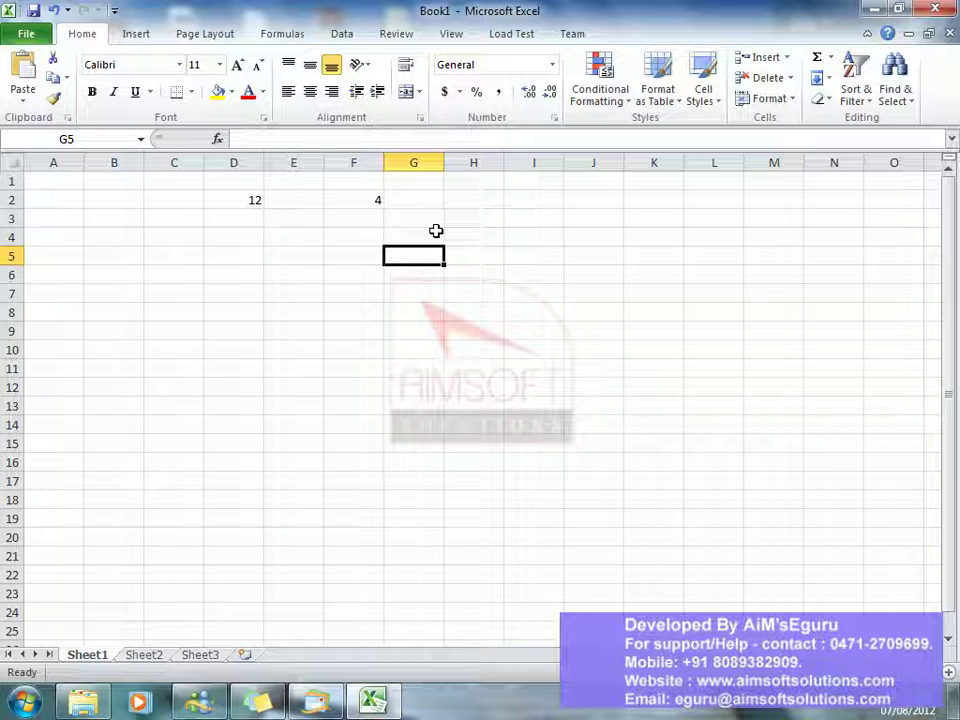
pyautogui.click(486, 240)
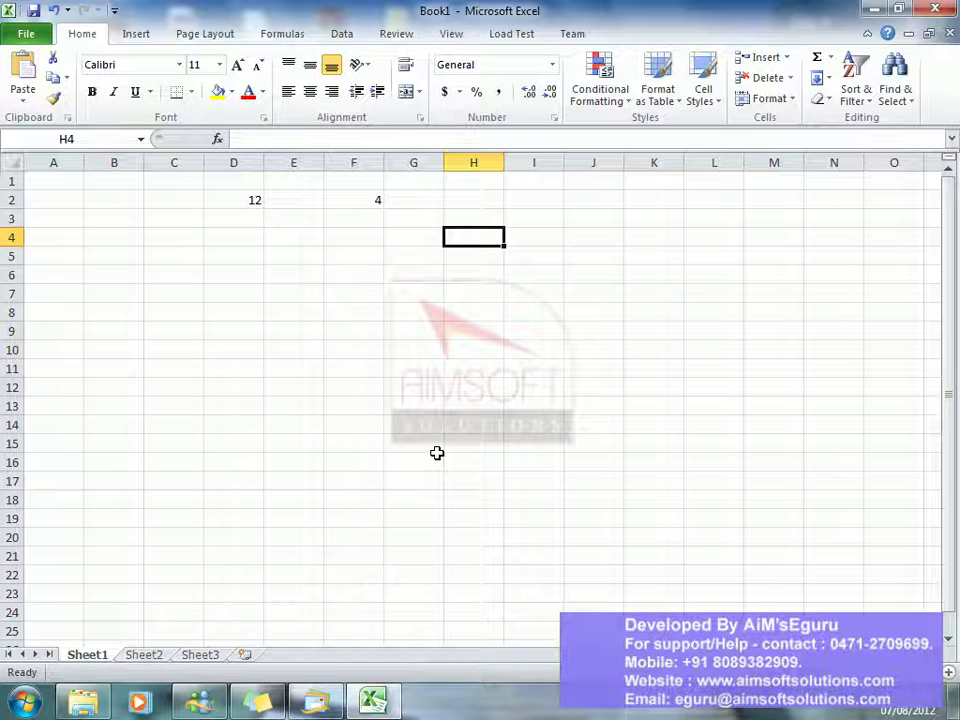
pyautogui.write('=')
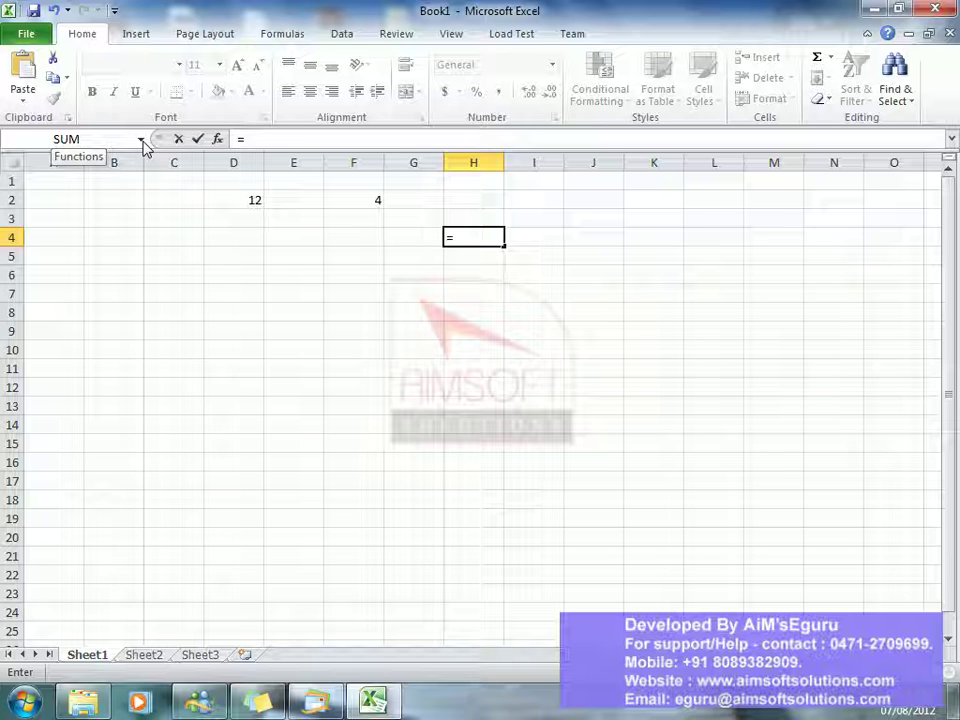
# Complete H4's formula as =D2+F2 so it shows 16, then reselect H4 to check it
pyautogui.click(141, 140)
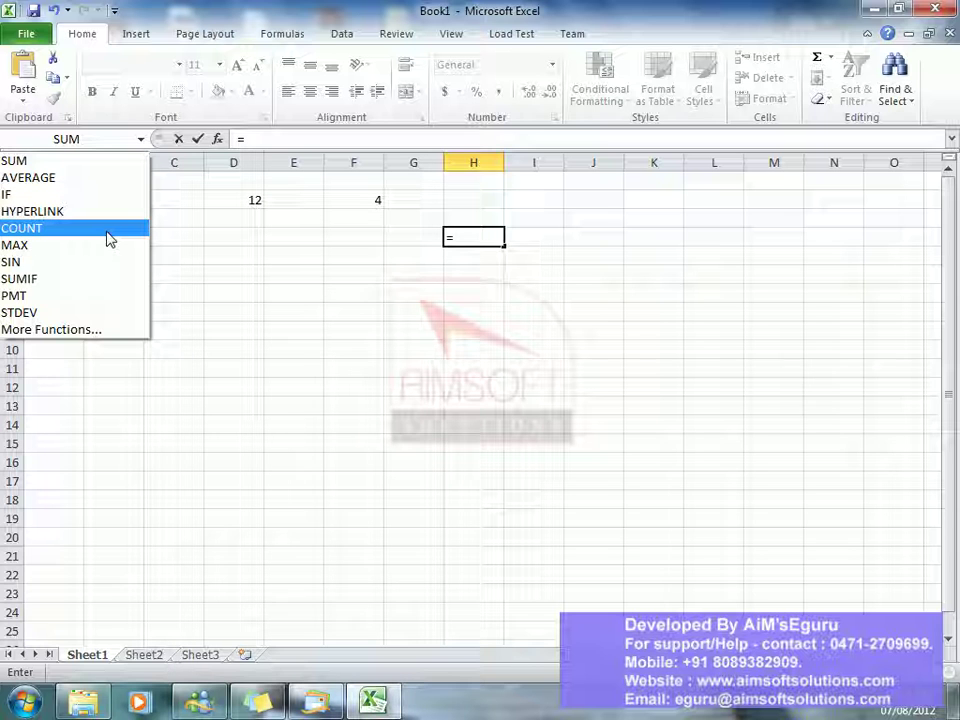
pyautogui.click(253, 200)
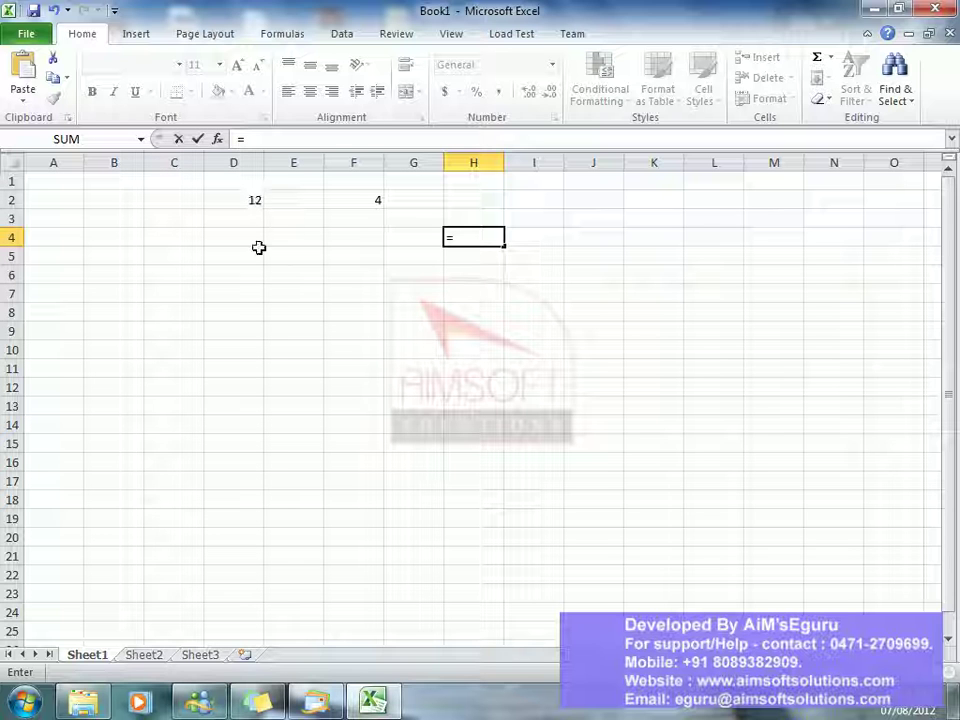
pyautogui.click(253, 200)
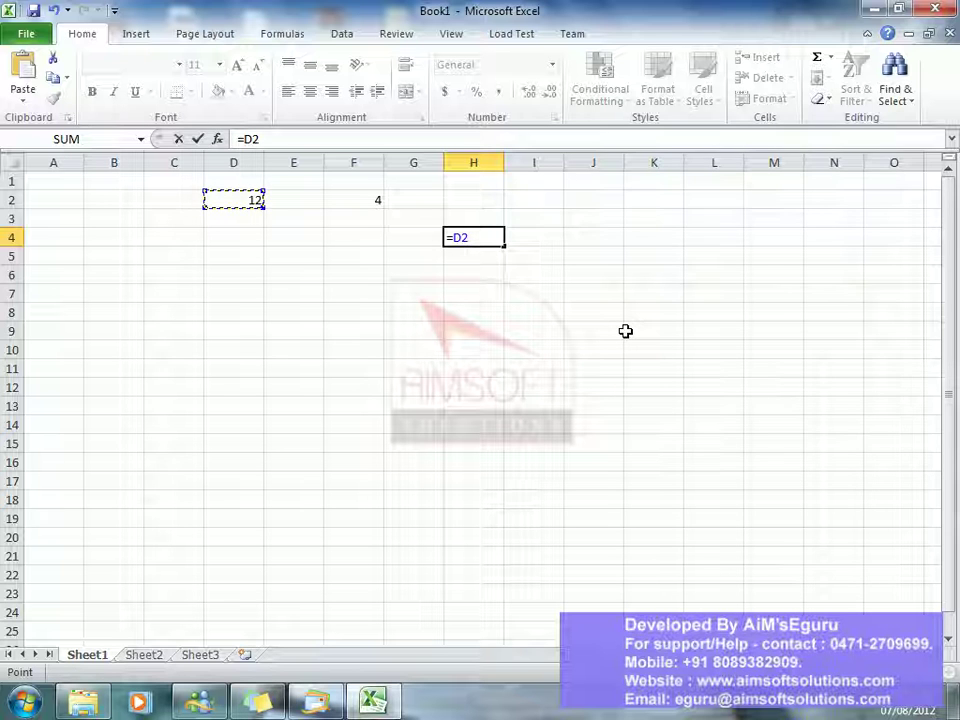
pyautogui.write('+')
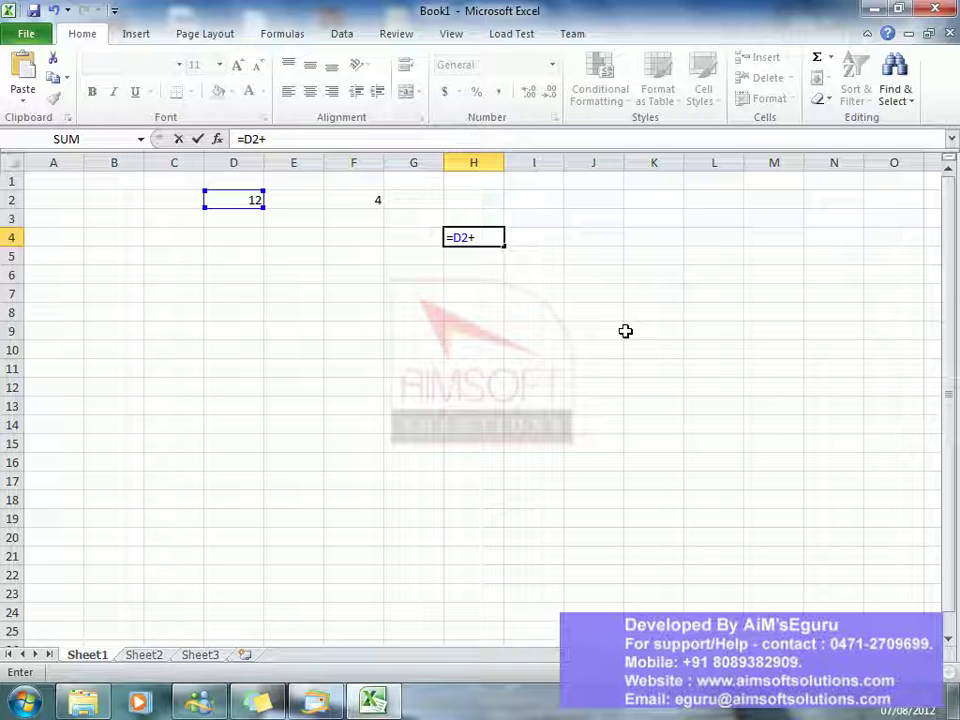
pyautogui.click(358, 203)
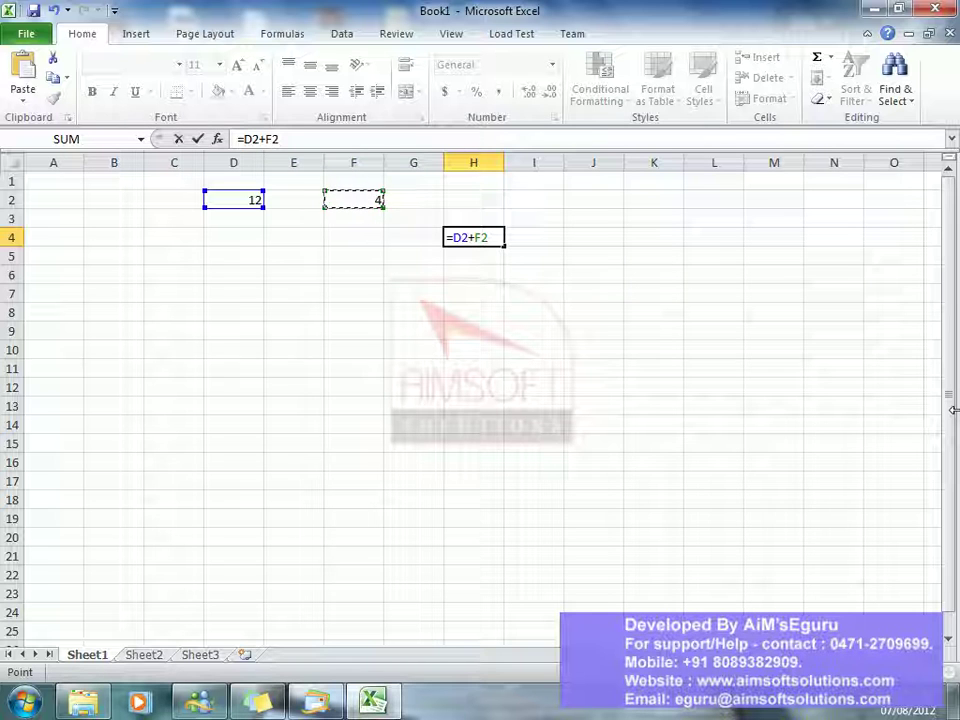
pyautogui.press('Return')
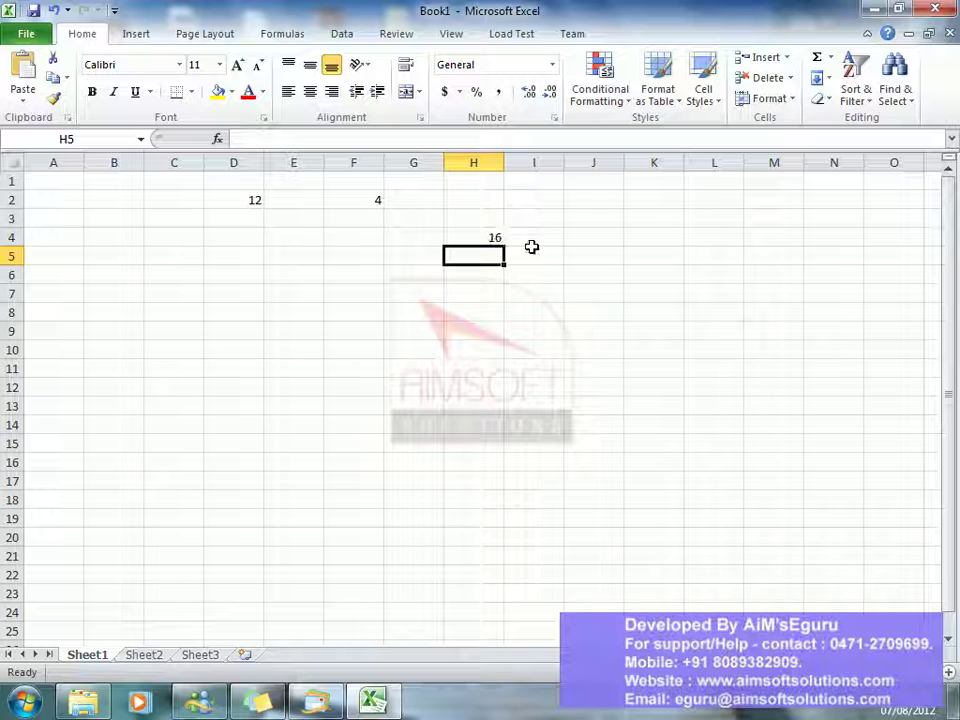
pyautogui.click(497, 238)
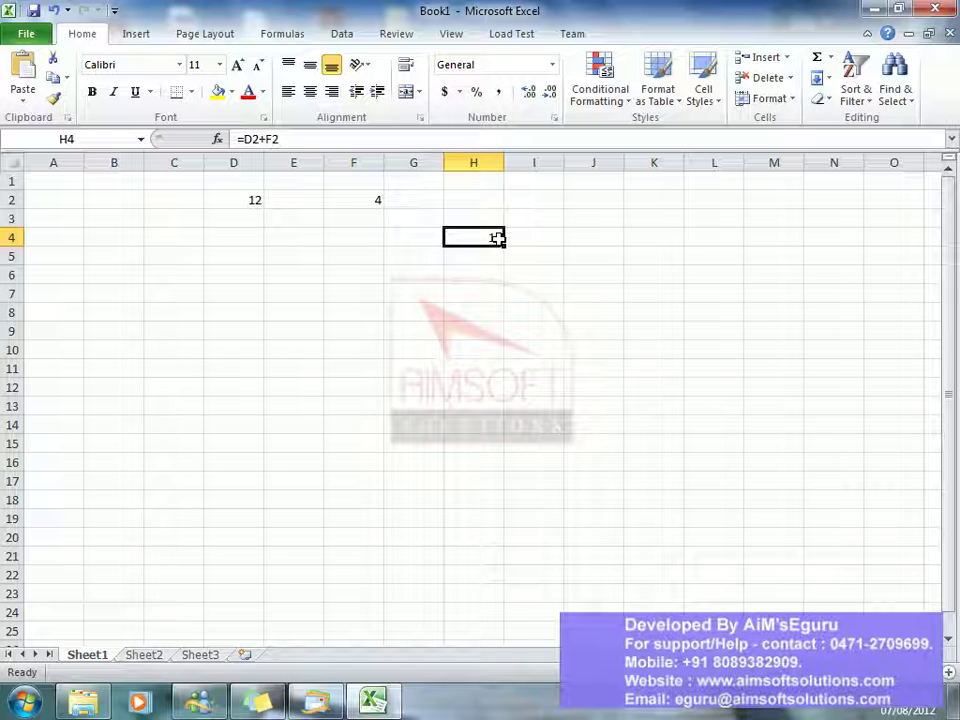